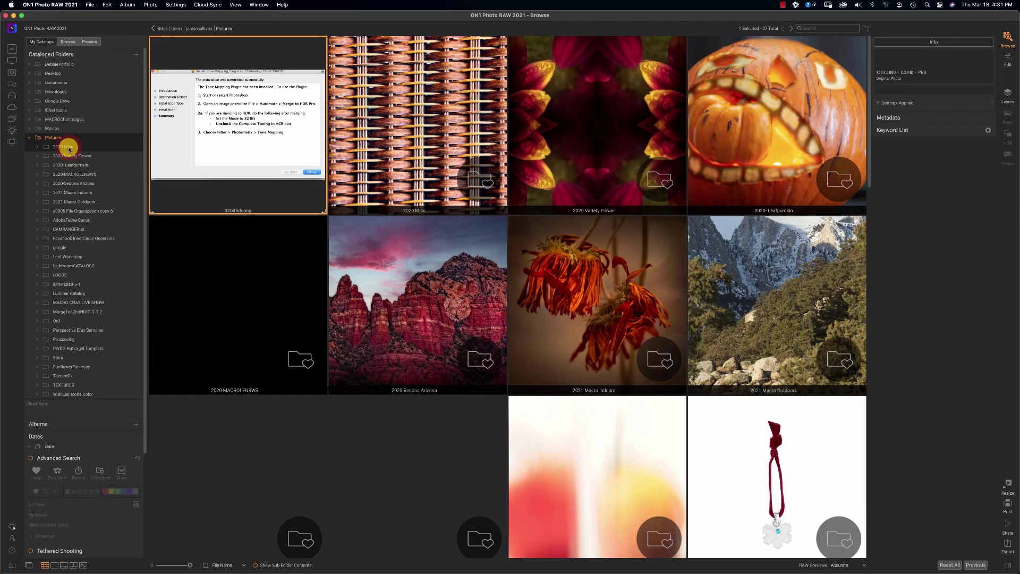
click(69, 149)
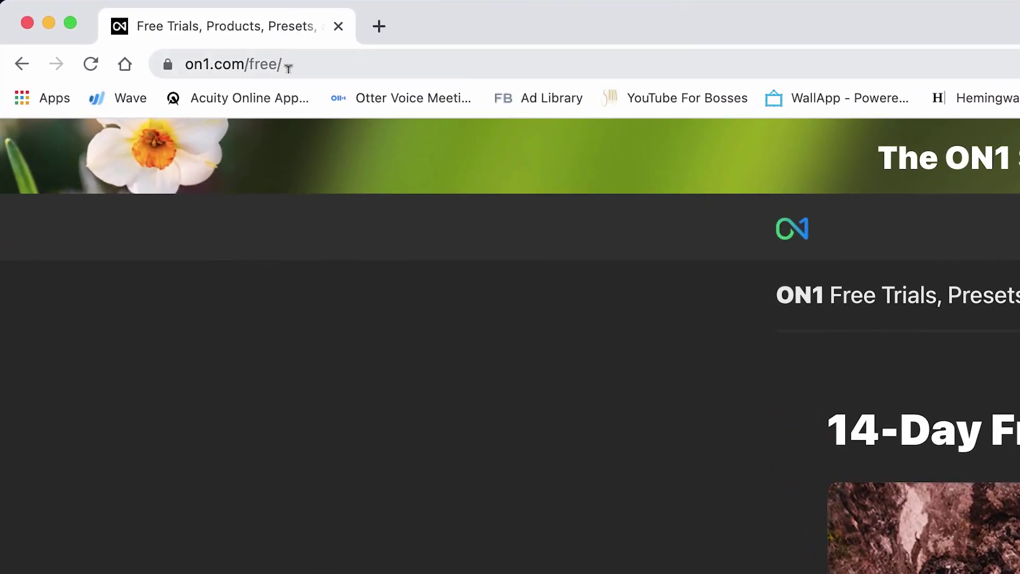
Switch to the browser and review ON1's free trials page, including the free trial list and the plugins and standalone apps.
click(260, 64)
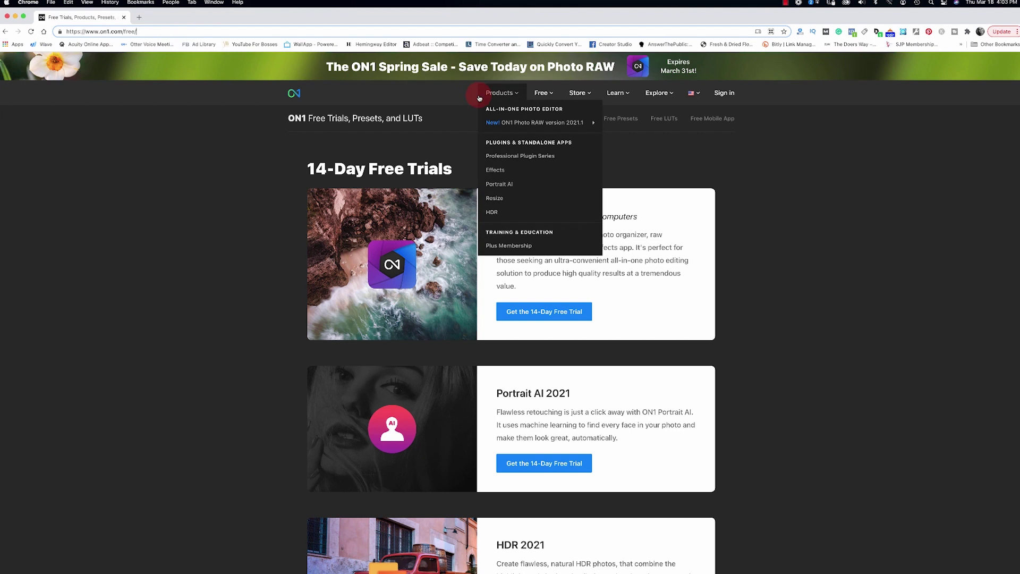
mouse_move(543, 100)
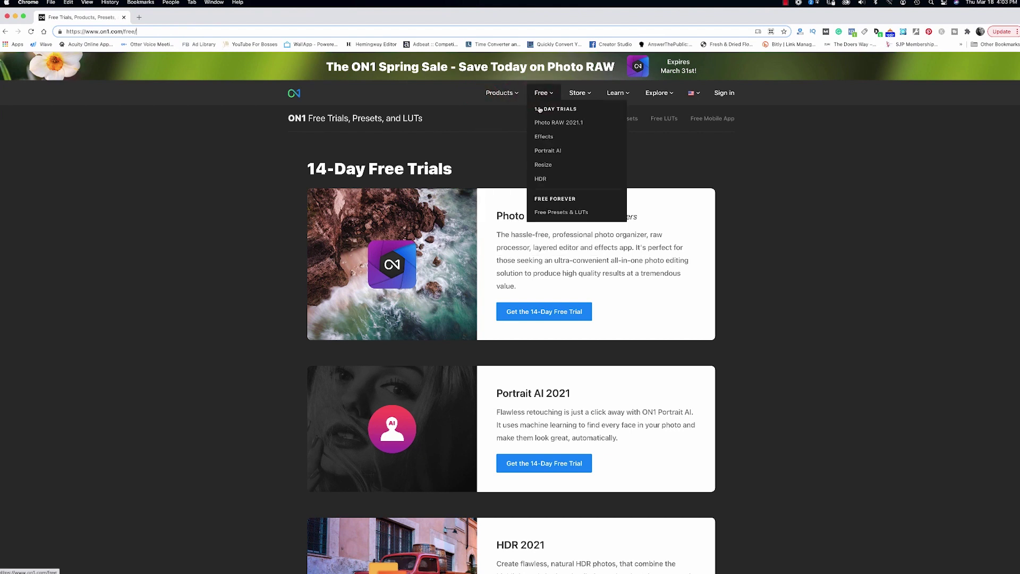
mouse_move(500, 94)
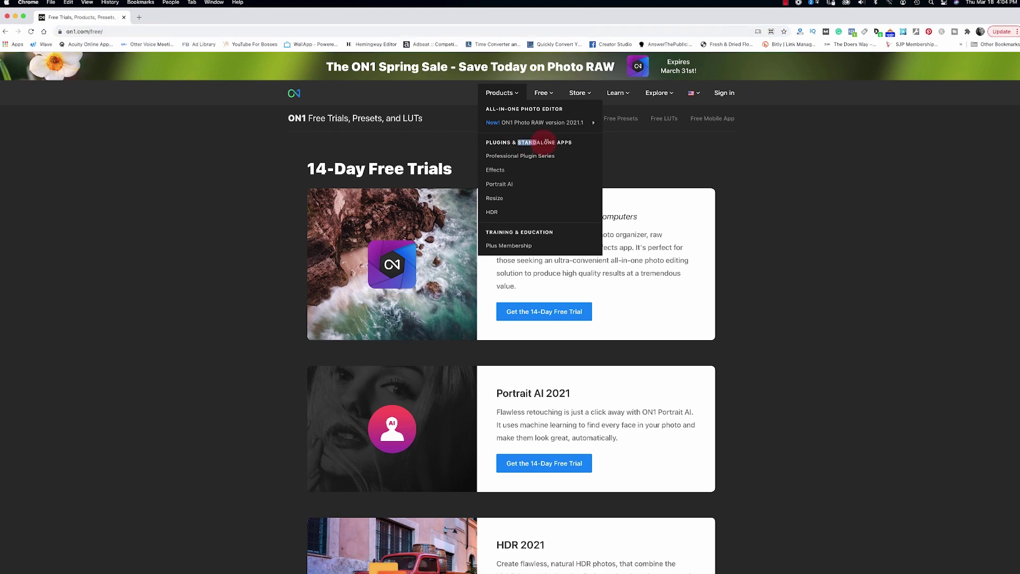
drag(572, 143, 580, 145)
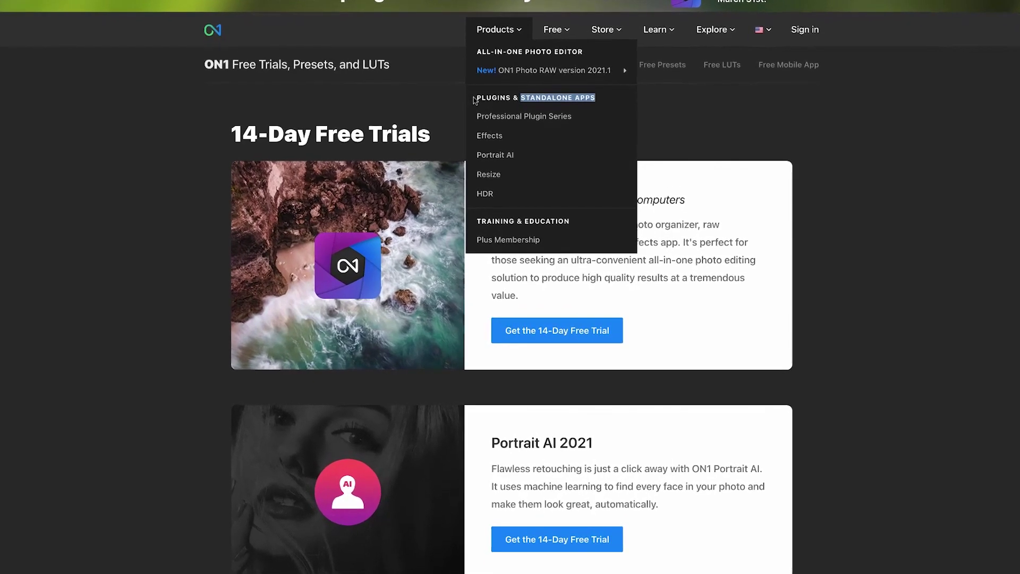
drag(472, 94, 512, 94)
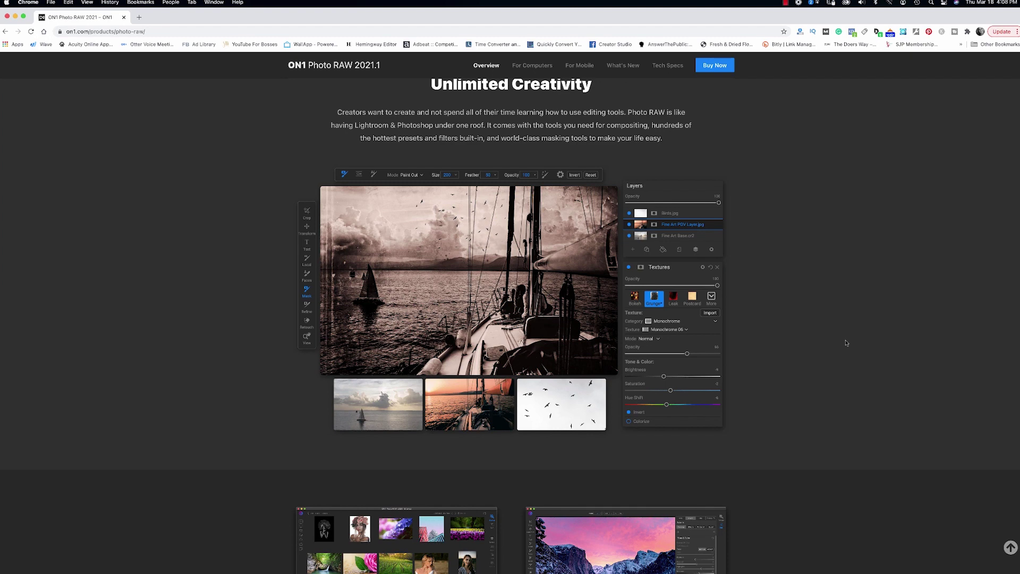
Examine the ON1 Photo RAW 2021.1 overview page, including its photo organizing, image processing and mobile sections.
scroll(847, 344, down, 3)
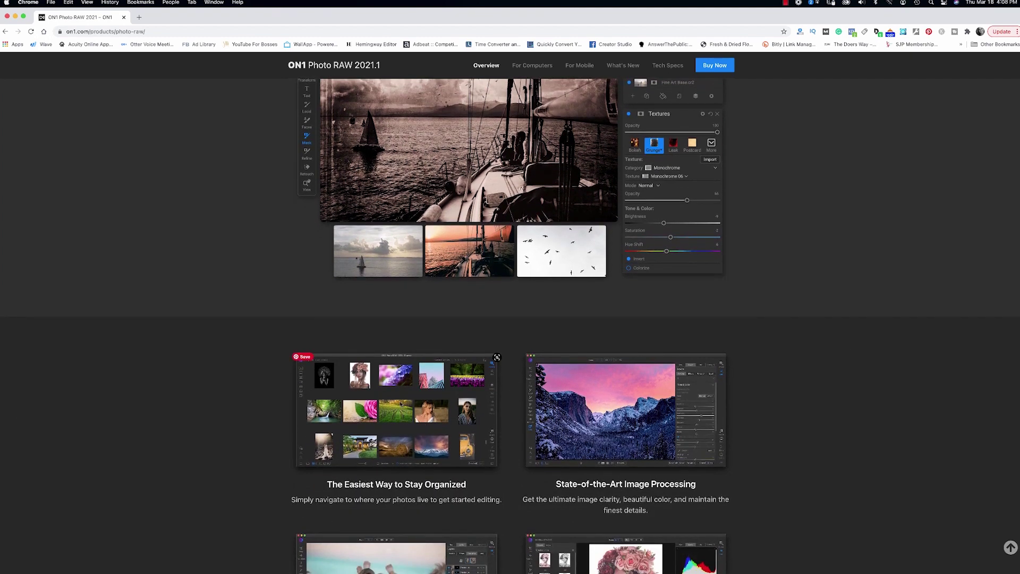
drag(283, 360, 319, 488)
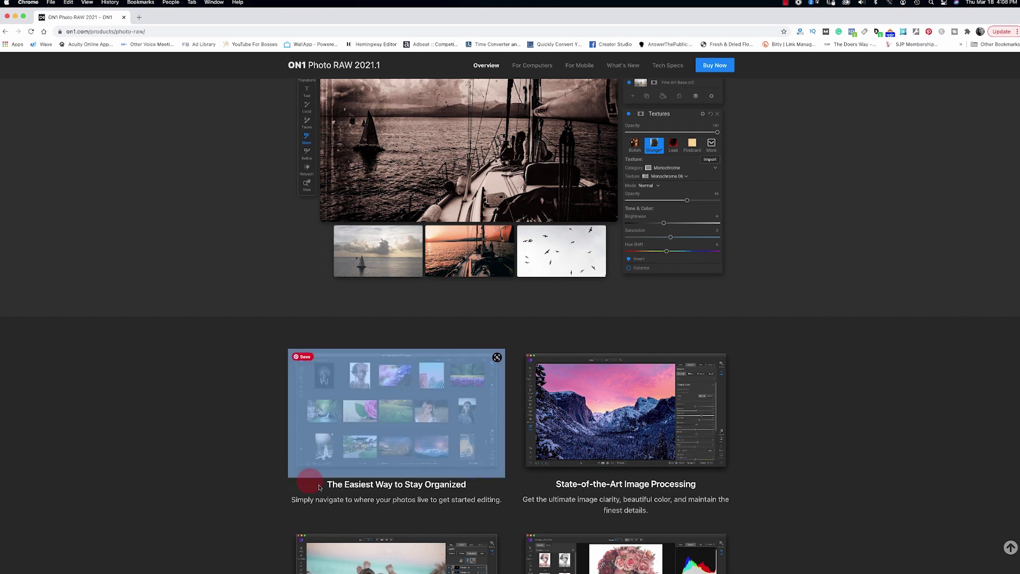
click(260, 424)
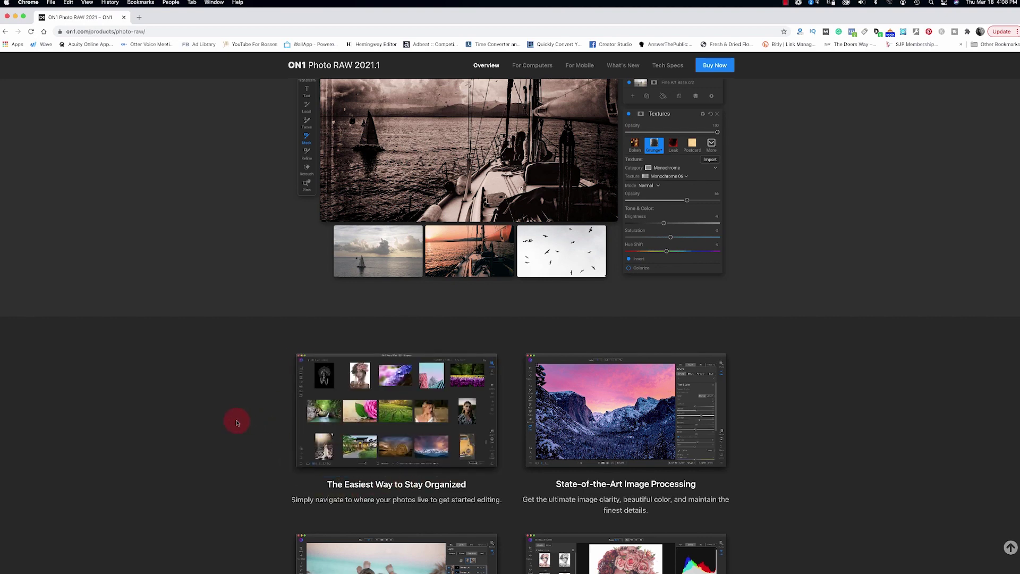
scroll(683, 266, up, 2)
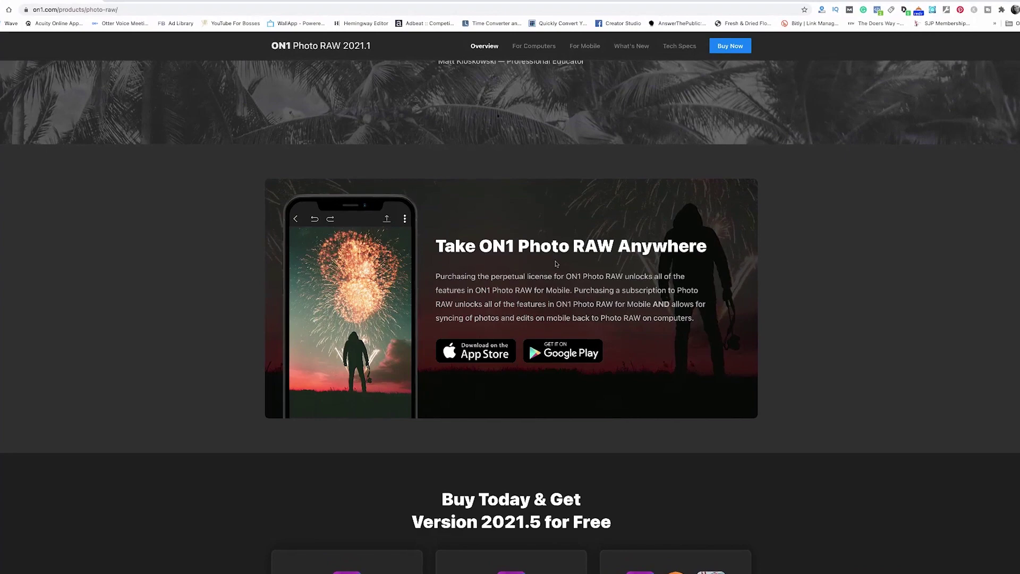
scroll(556, 264, down, 1)
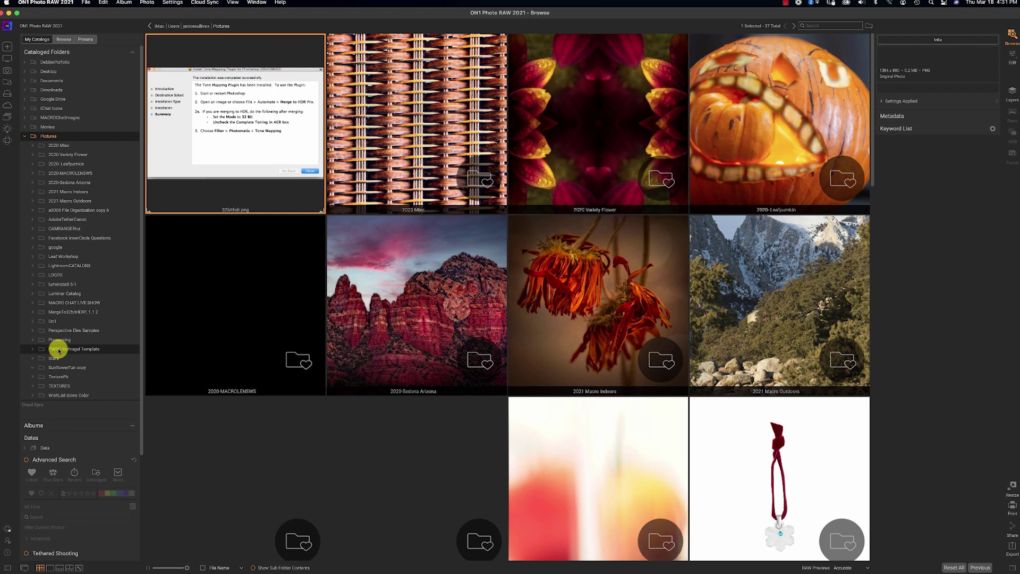
Switch to ON1 Photo RAW, view the 2020 Misc folder of the cataloged Pictures, and open Getting Started.
click(63, 146)
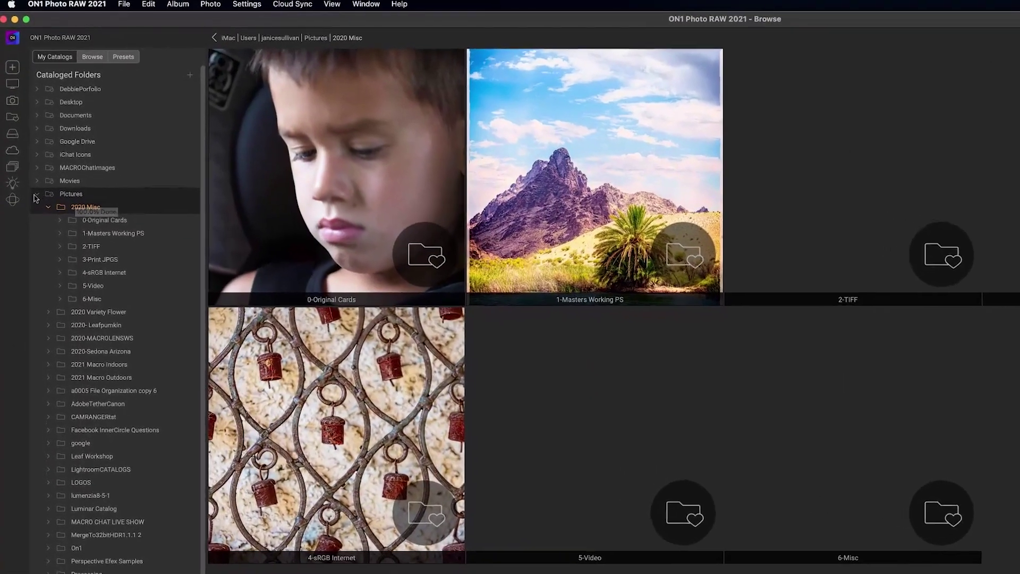
click(32, 174)
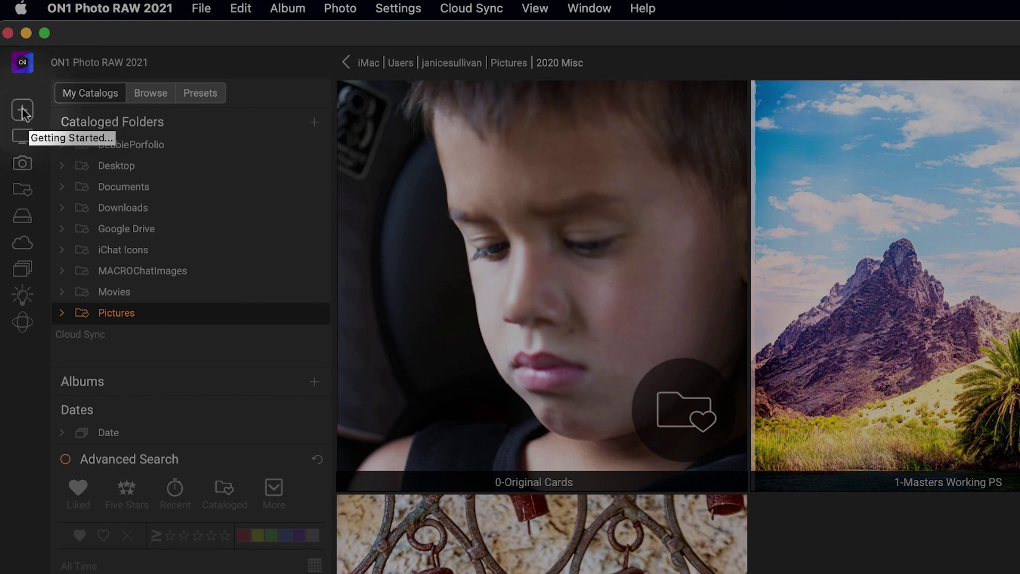
click(22, 112)
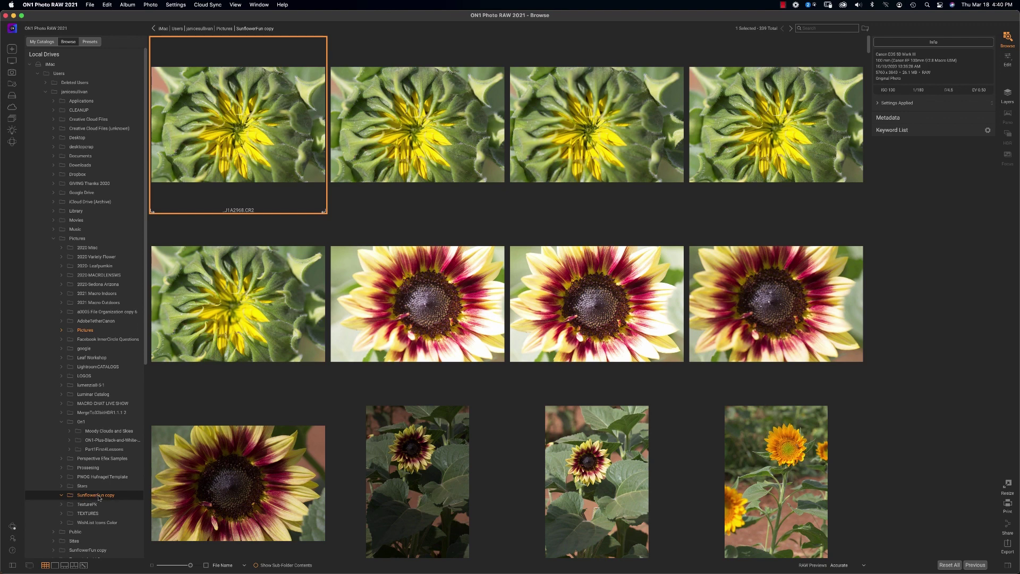
View the first photo of the SunflowerFun copy folder enlarged and start an import from the connected device.
key(f)
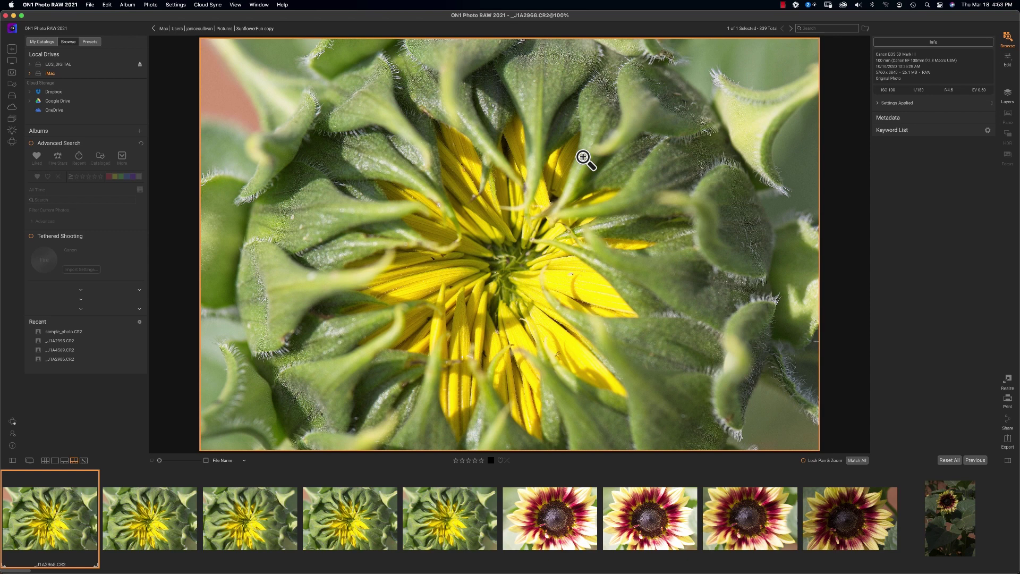
click(90, 6)
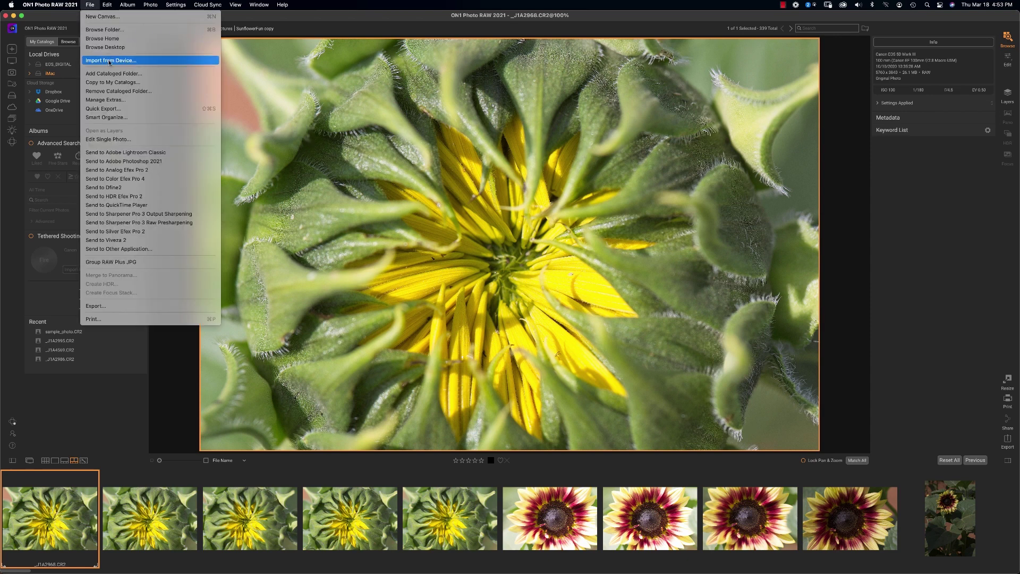
click(140, 62)
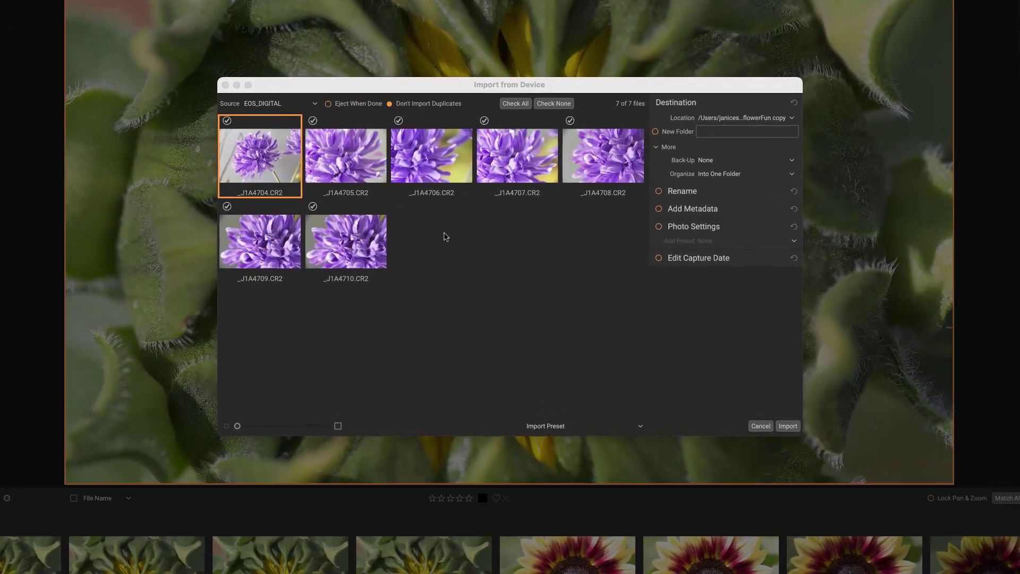
Set the import destination to a new folder named "purple On1 flower".
mouse_move(687, 213)
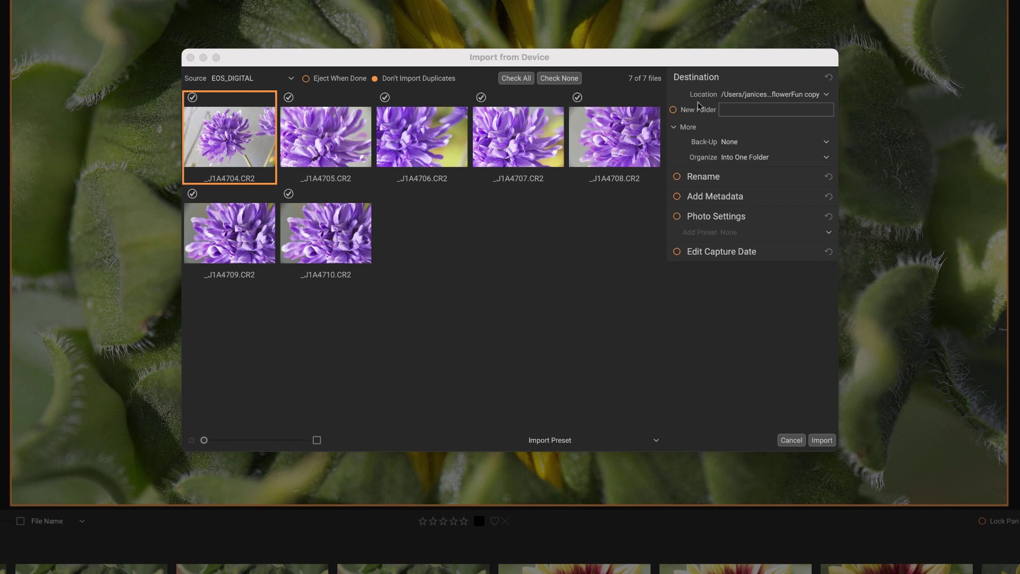
click(674, 110)
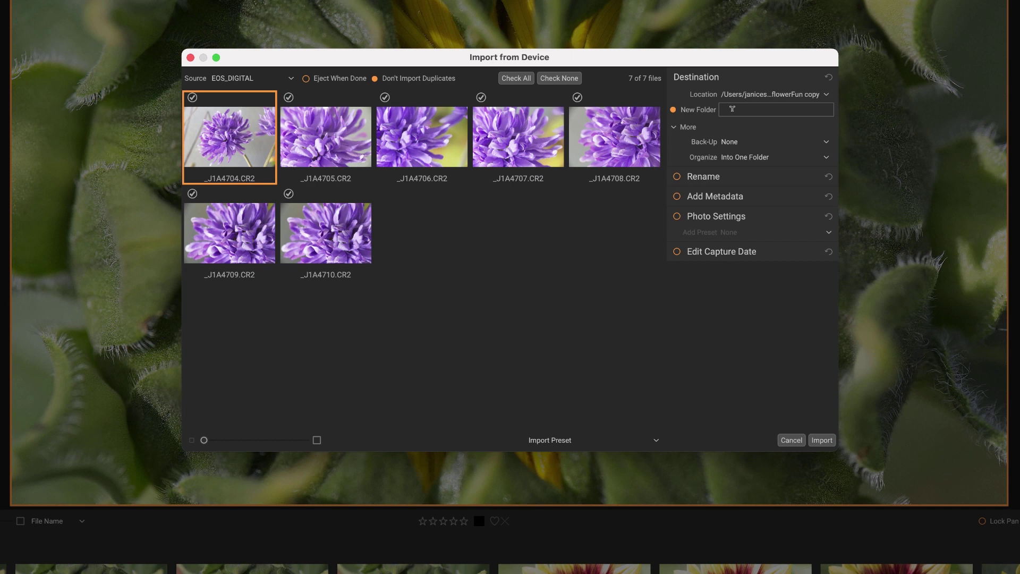
click(732, 109)
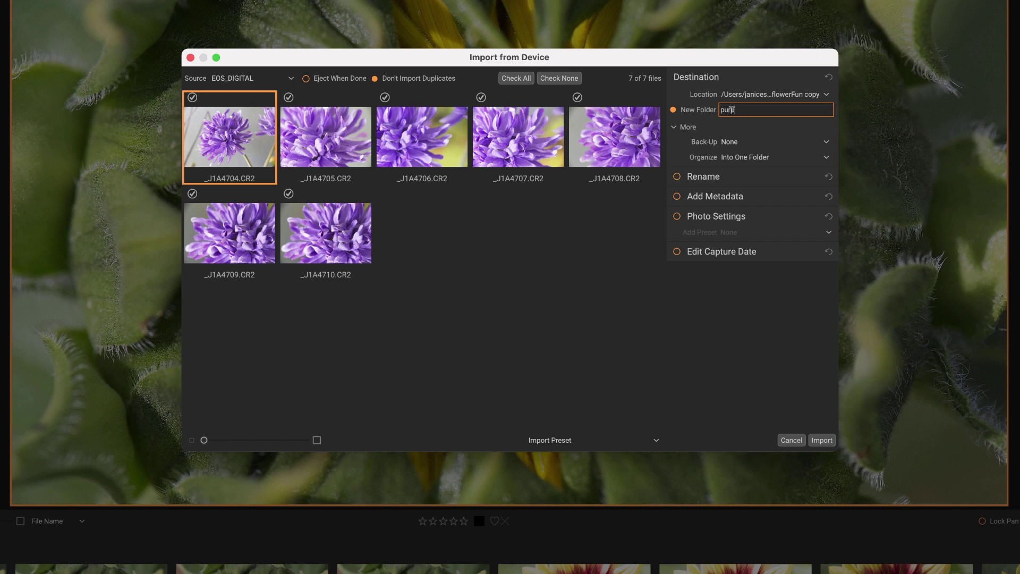
text(purple On1 flower)
Enable metadata for the import and enter the photographer's name as author and the photography business's copyright notice.
click(728, 200)
click(678, 196)
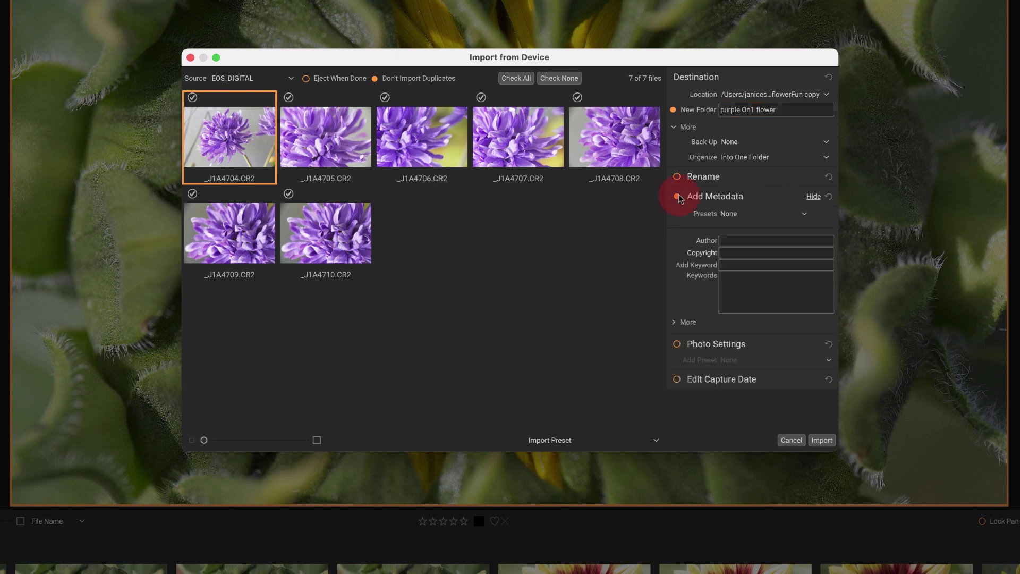
click(745, 239)
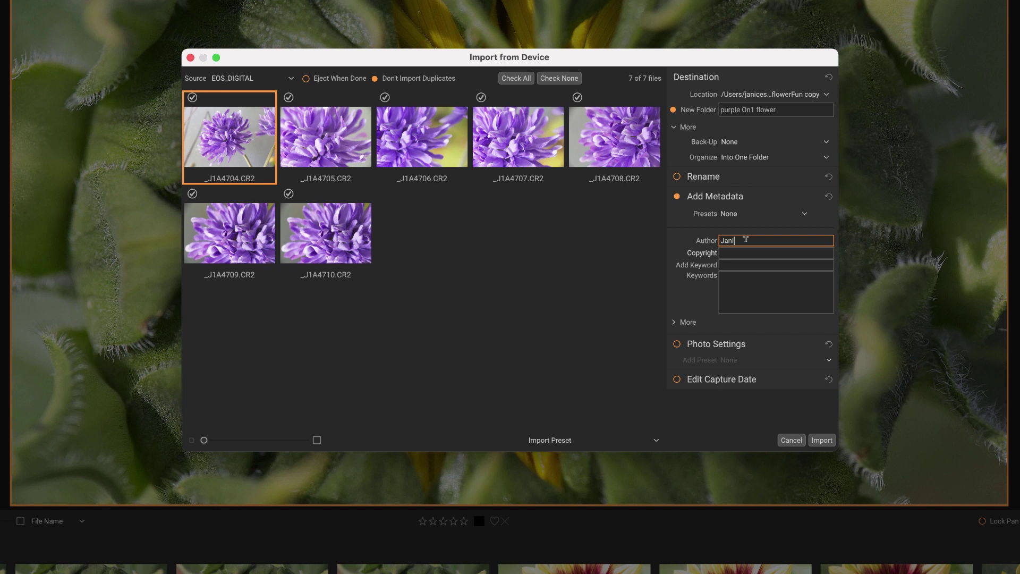
text(Janice Sullvan)
key(Tab)
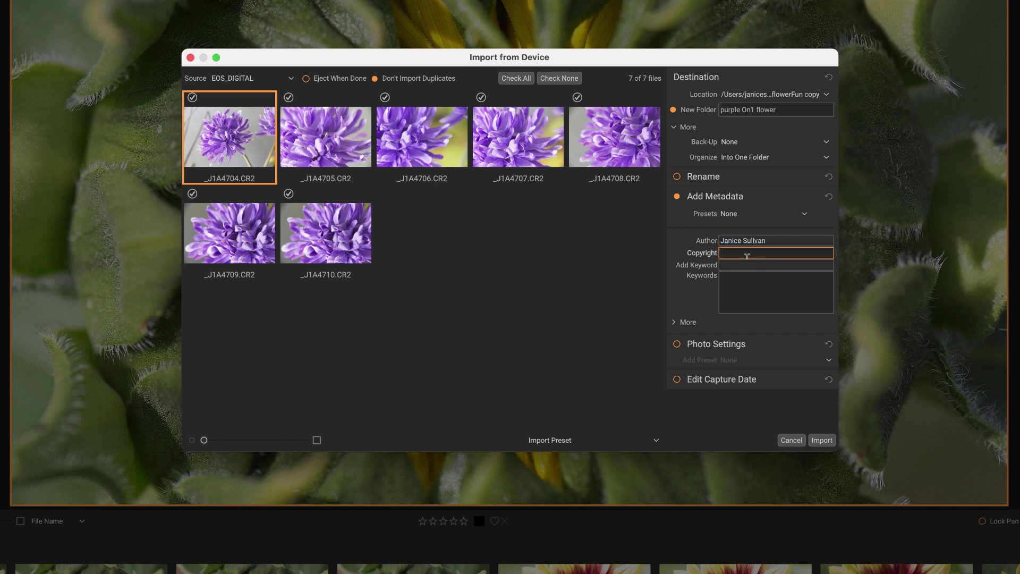
text(©Sullivan J Photography)
key(Tab)
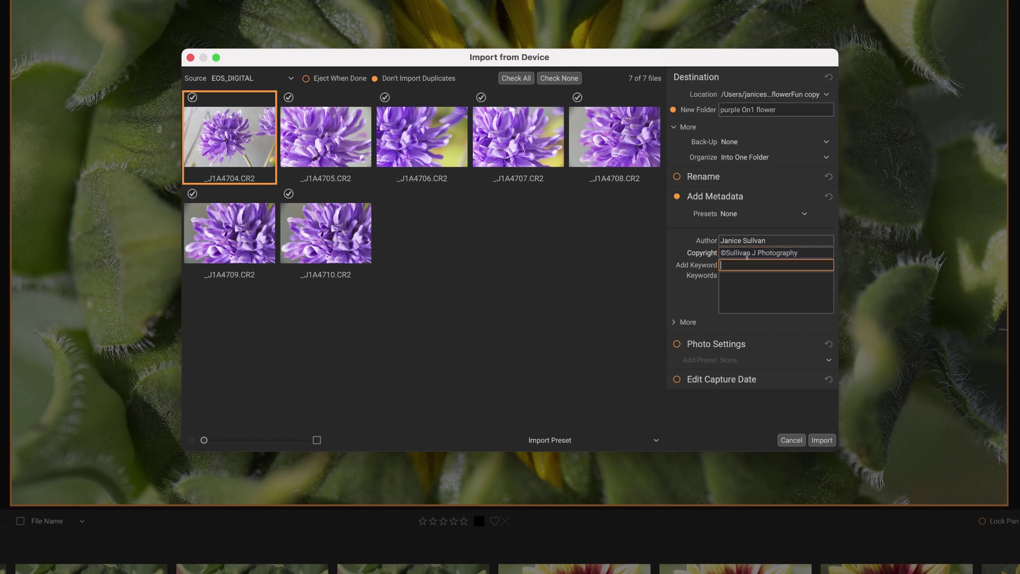
Add the keywords "Purple Flower" and "purple macro" to the import and import the seven checked photos.
text(purple)
key(BackSpace)
key(BackSpace)
key(BackSpace)
key(BackSpace)
key(BackSpace)
key(BackSpace)
key(BackSpace)
text(Purple Flower)
key(Return)
text(purple mac)
text(ro)
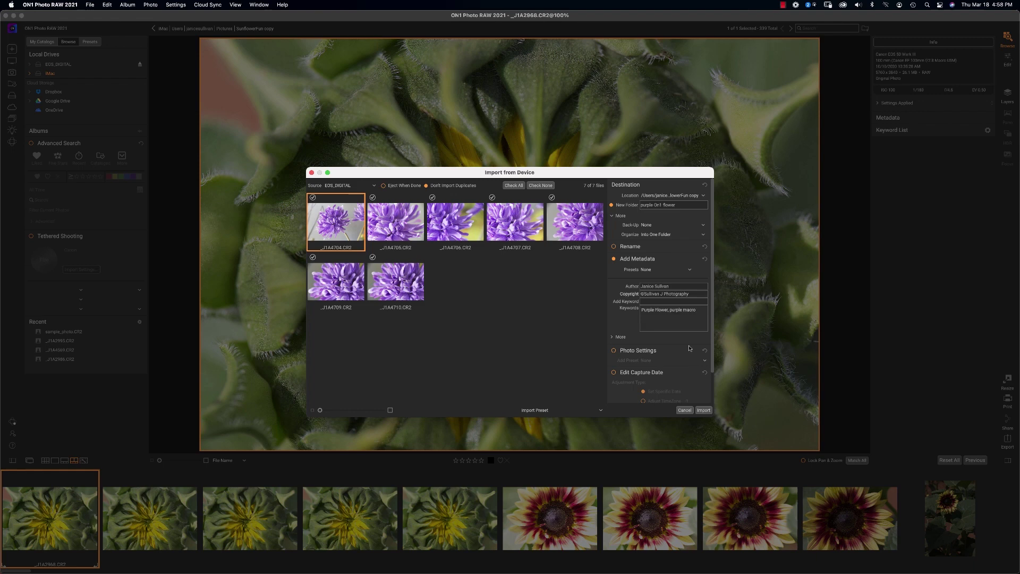
key(Return)
click(704, 411)
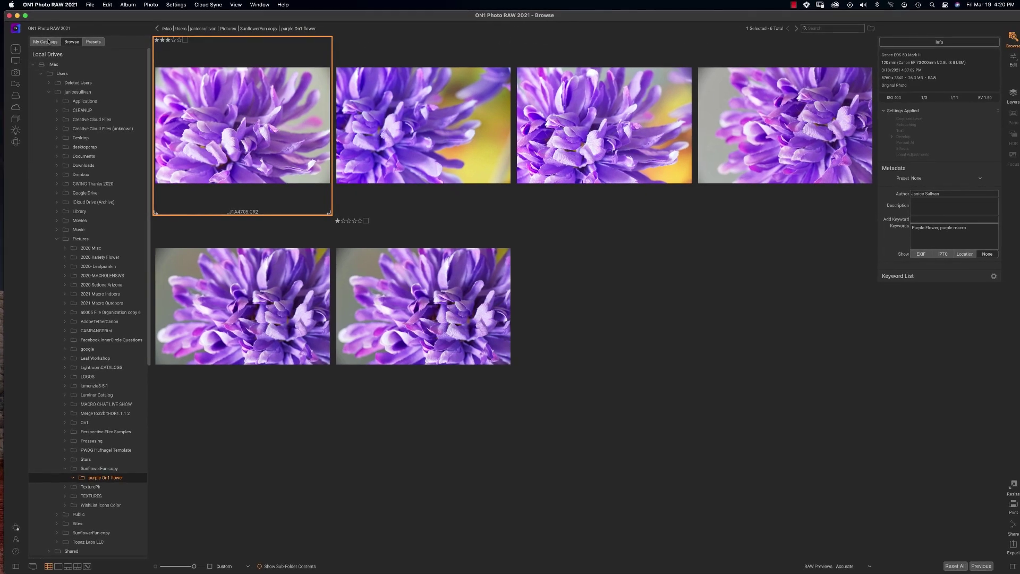
View Pictures among the cataloged folders and open the purple On1 flower folder on the local drive.
click(47, 42)
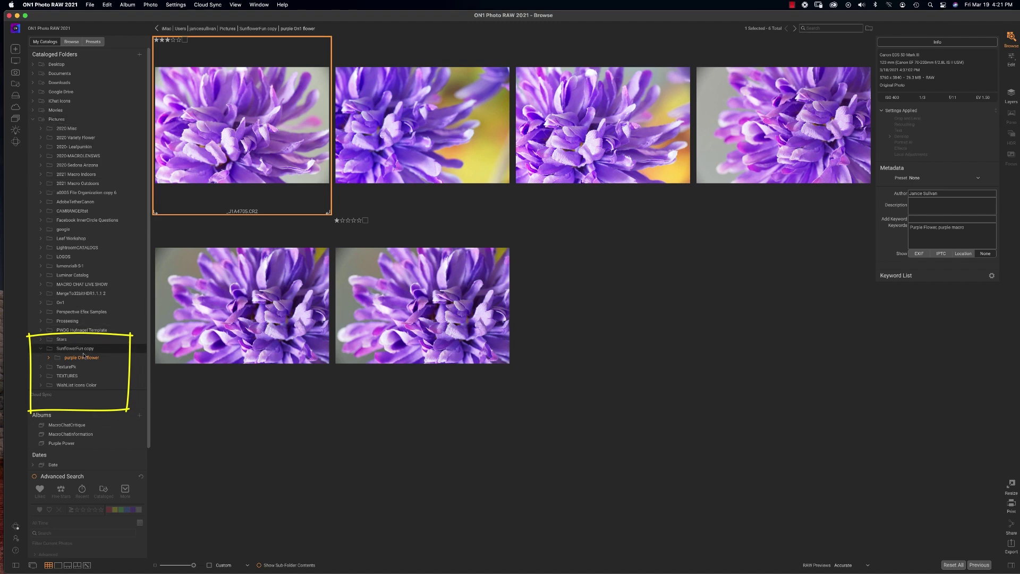
click(85, 119)
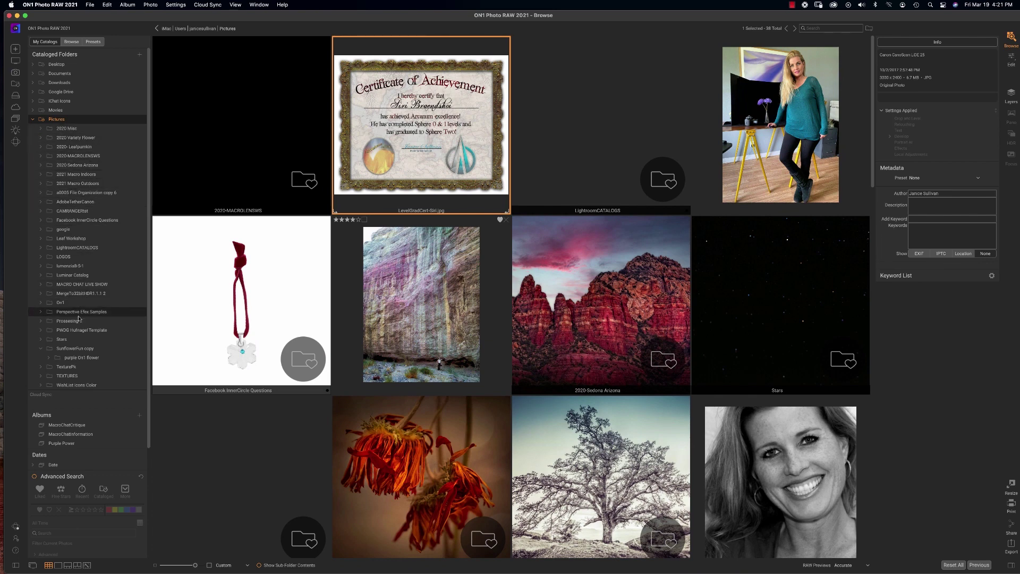
click(70, 43)
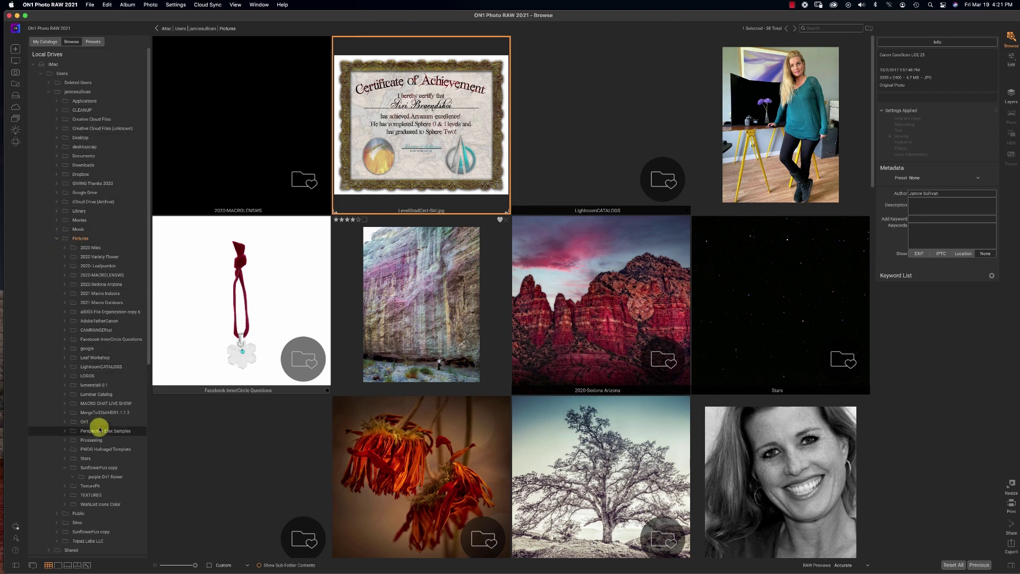
click(115, 478)
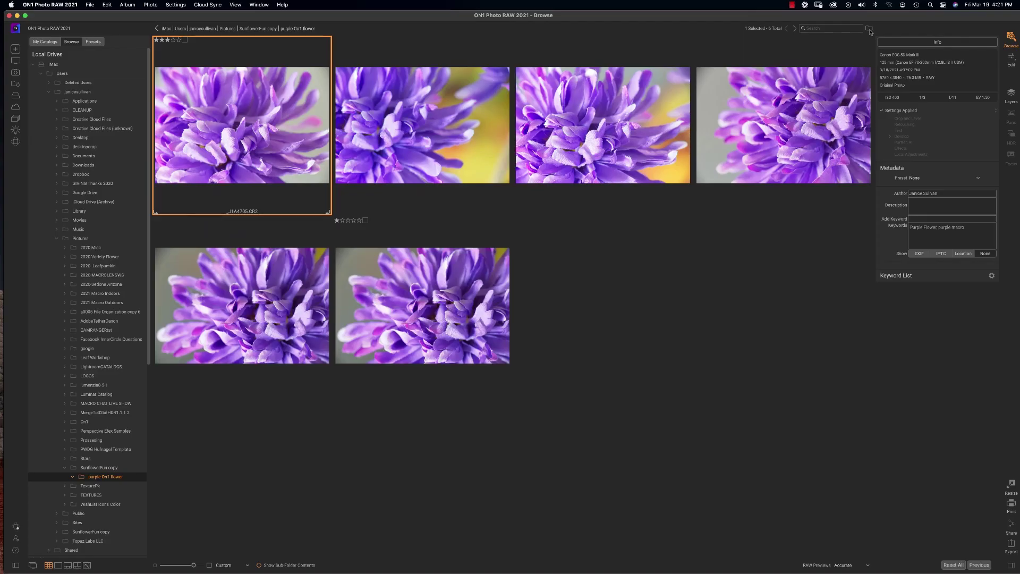
Copy the selected purple flower photo into the cataloged Pictures folder.
click(774, 47)
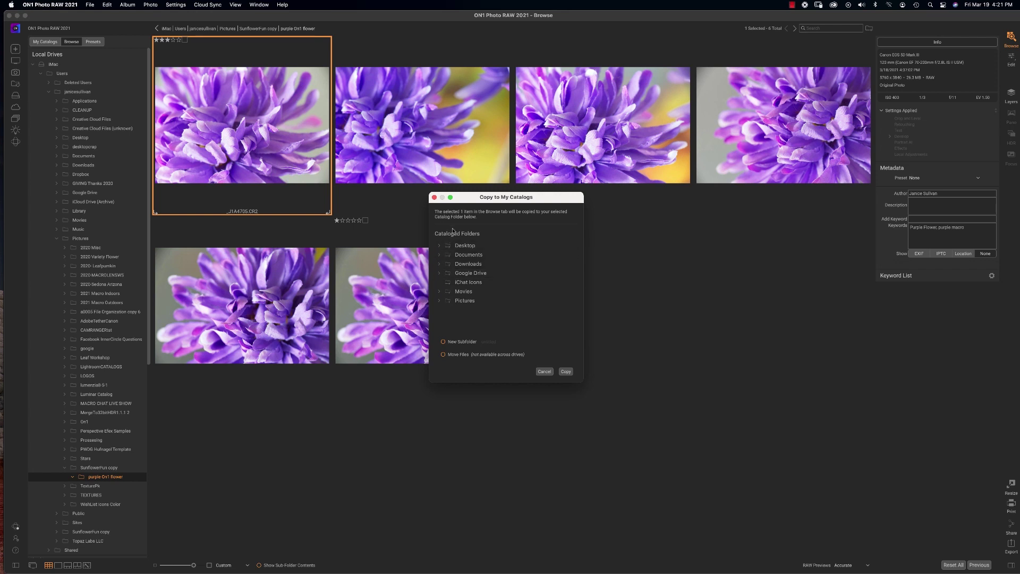
click(441, 302)
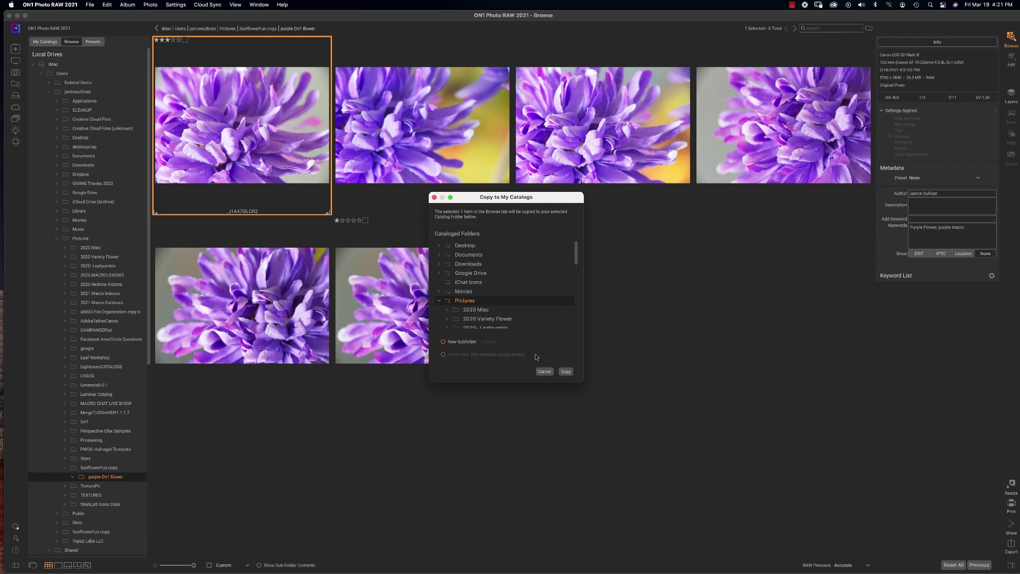
click(566, 372)
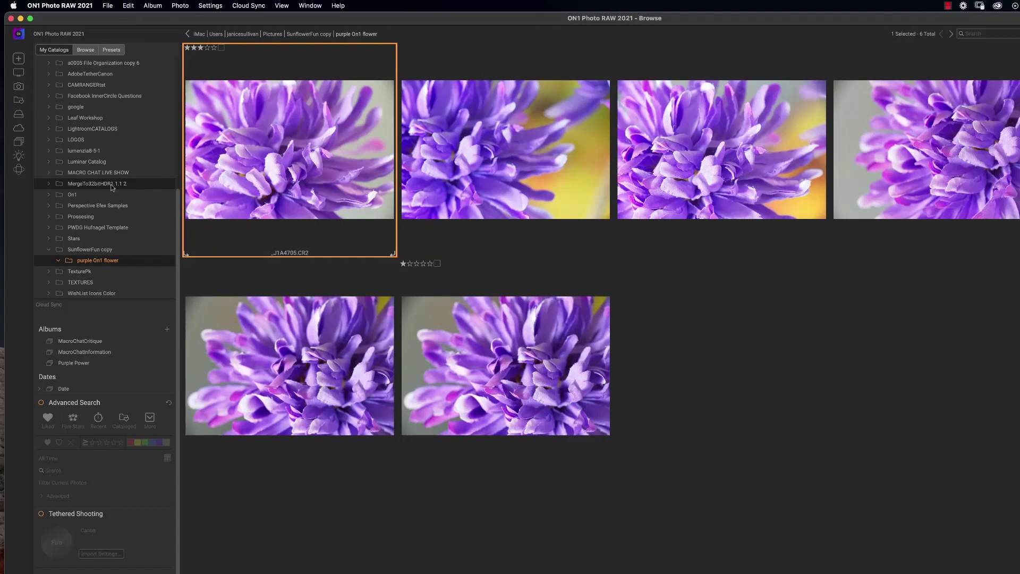
Open the Purple Power album and create a new album named "Dreamy Images".
click(104, 363)
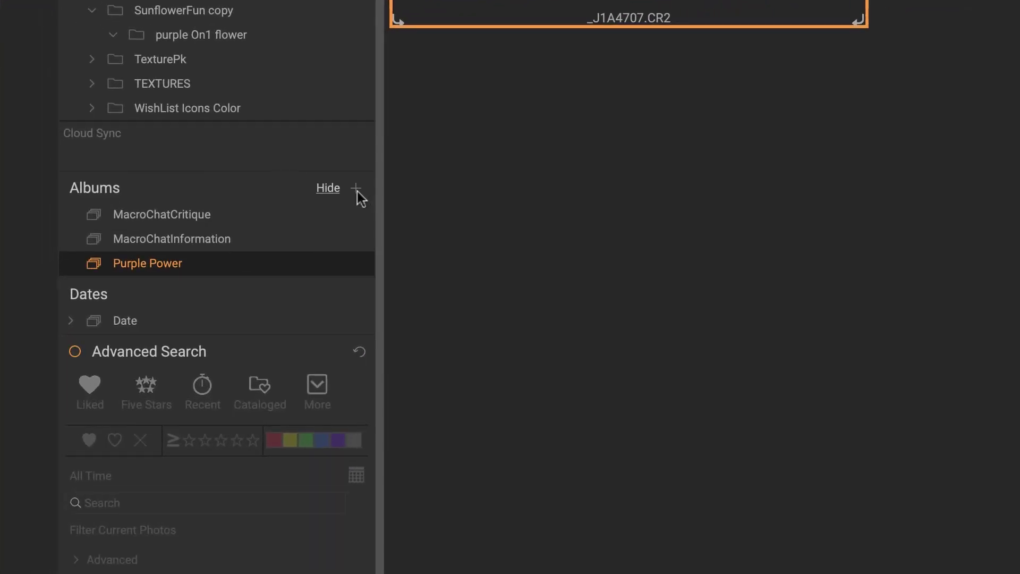
click(356, 189)
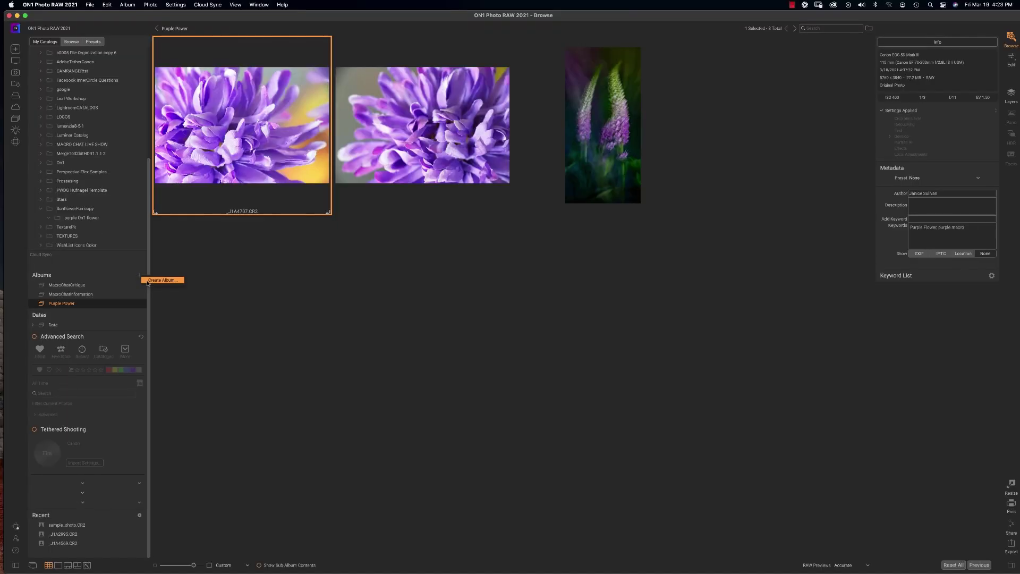
click(151, 280)
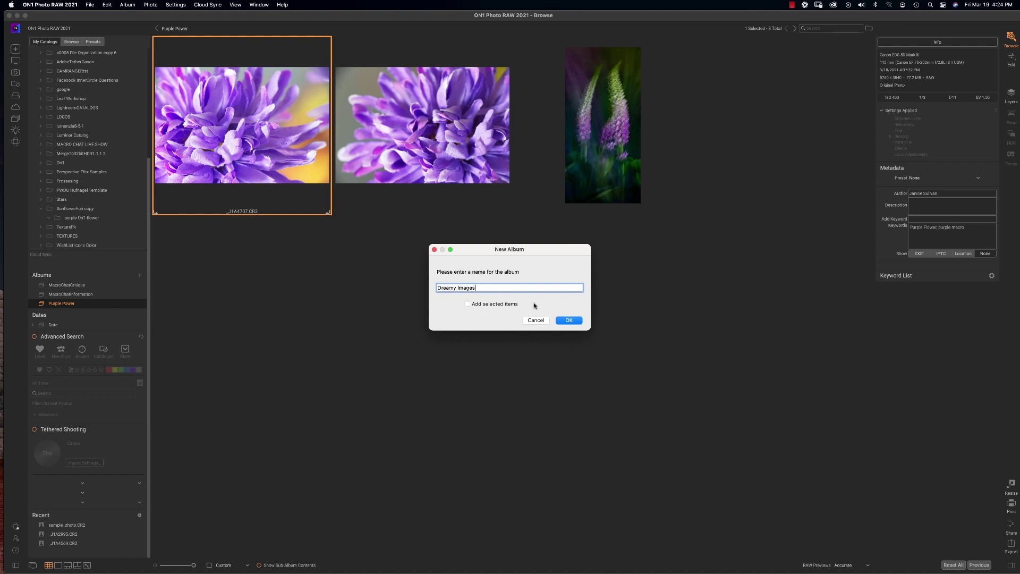
click(568, 321)
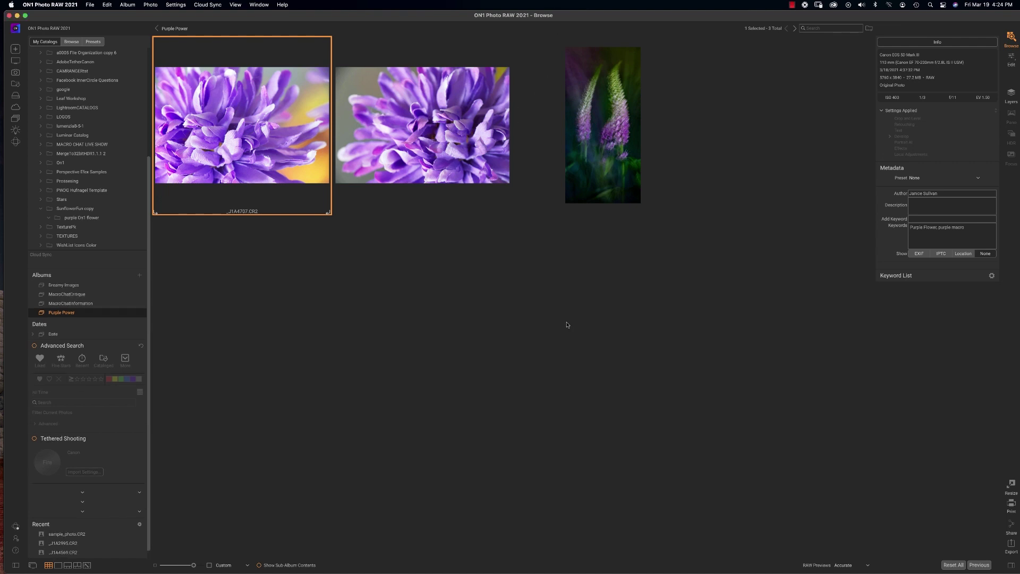
Reveal the tall pink-purple flower photo from the Purple Power album in its source folder.
click(603, 98)
right_click(602, 99)
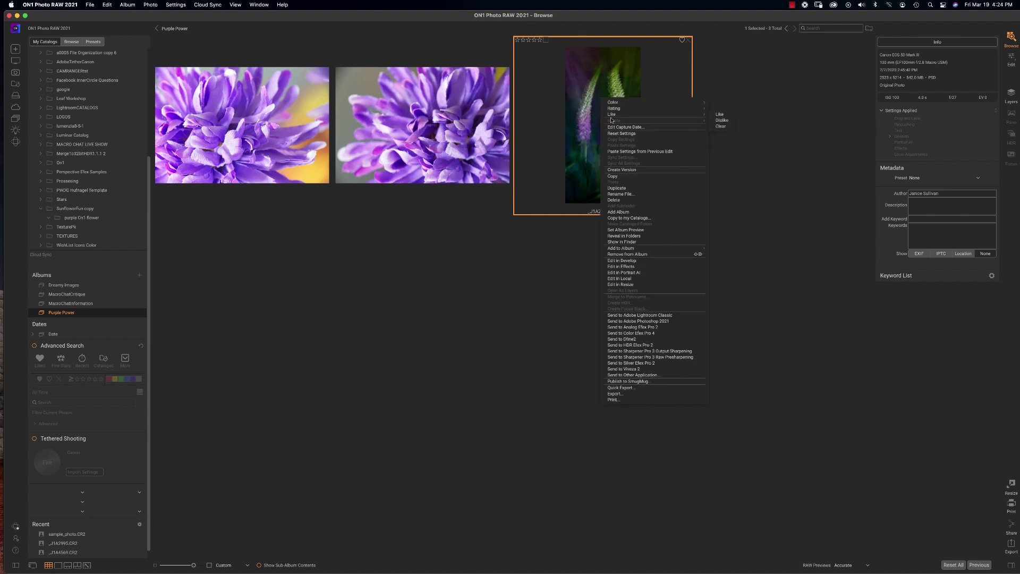
mouse_move(638, 114)
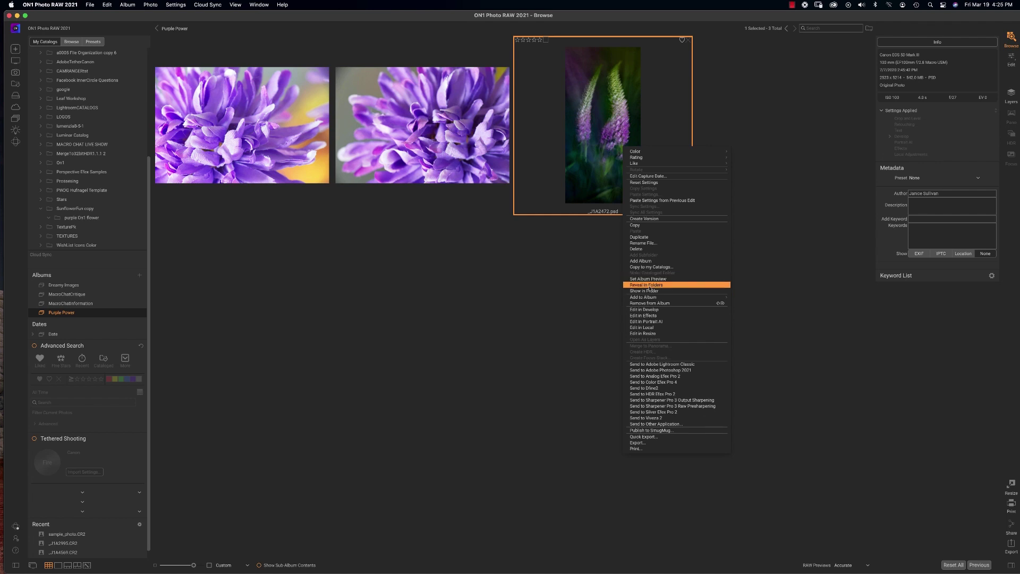
click(660, 287)
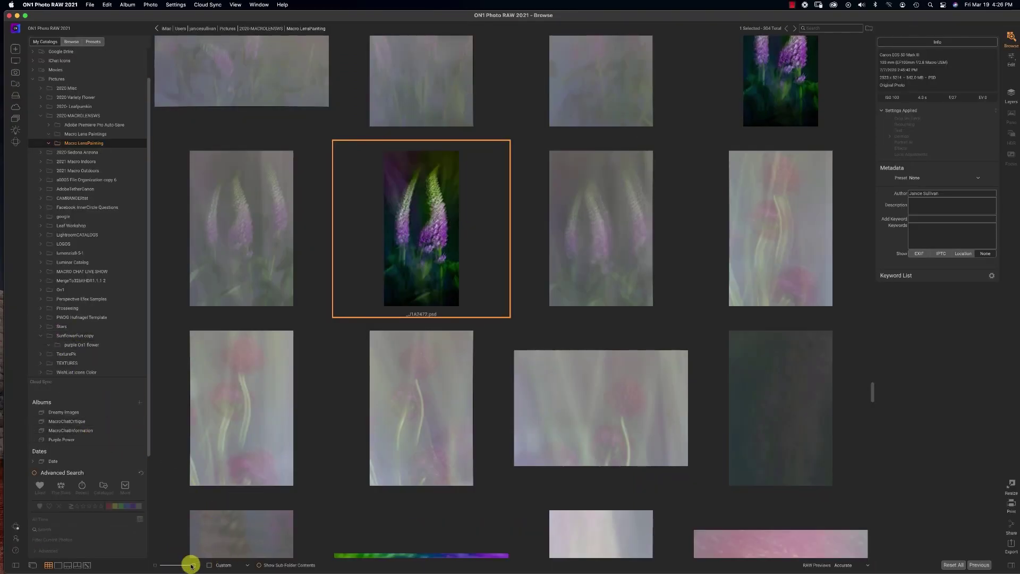
Reduce the thumbnail size, select the vivid edited photos in the Macro LensPainting folder and add them to the Dreamy Images album.
drag(194, 565, 187, 567)
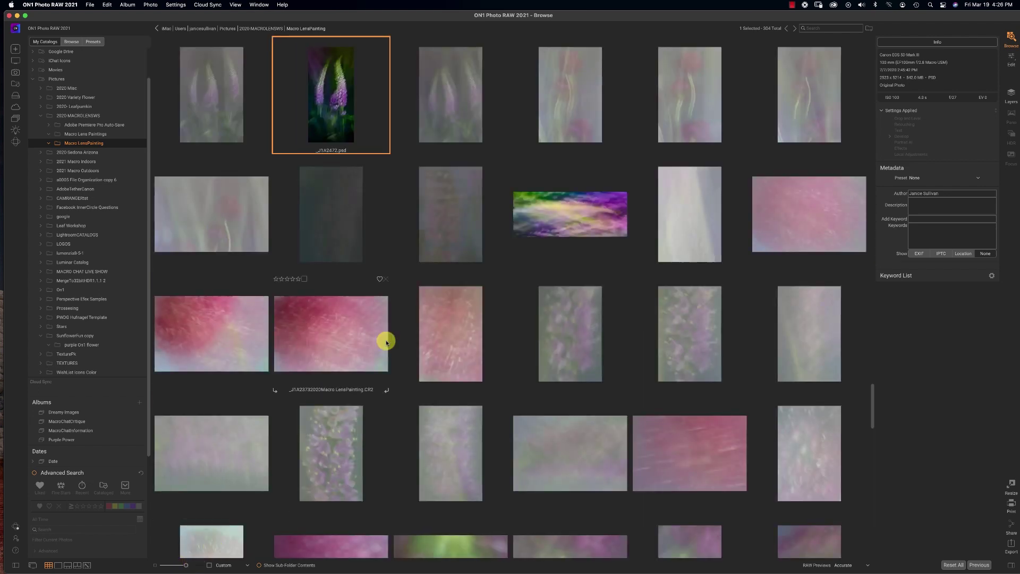
click(568, 218)
scroll(568, 219, down, 5)
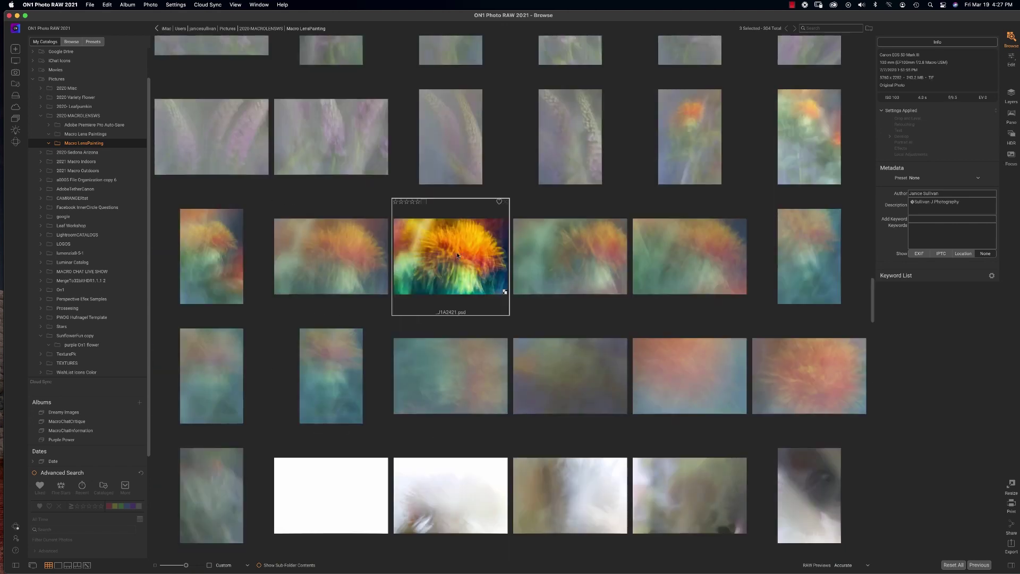
drag(457, 255, 121, 415)
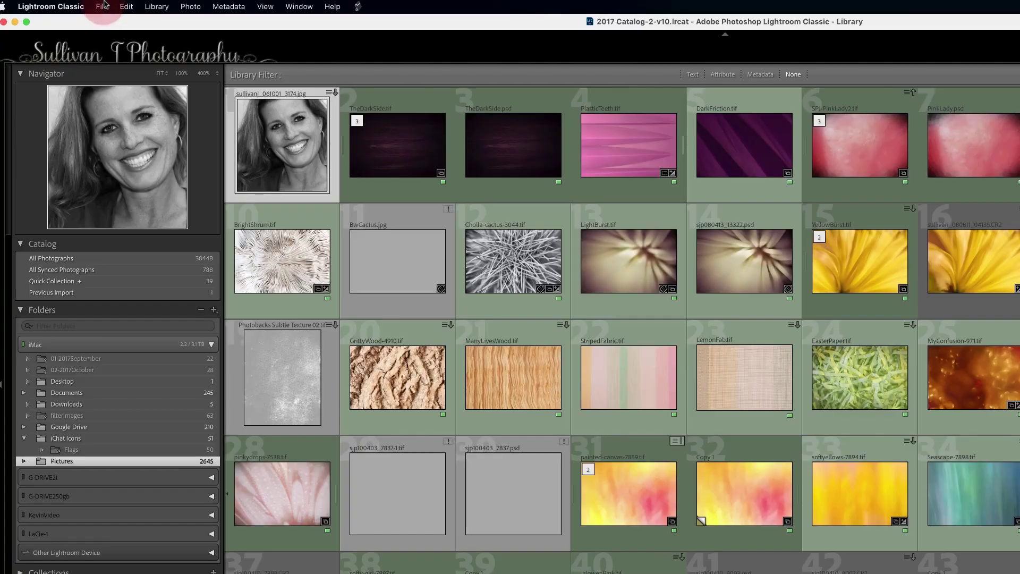
Switch to Lightroom Classic and start migrating the open catalog to ON1 Photo with the ON1 Photo RAW 2021 plug-in.
click(102, 7)
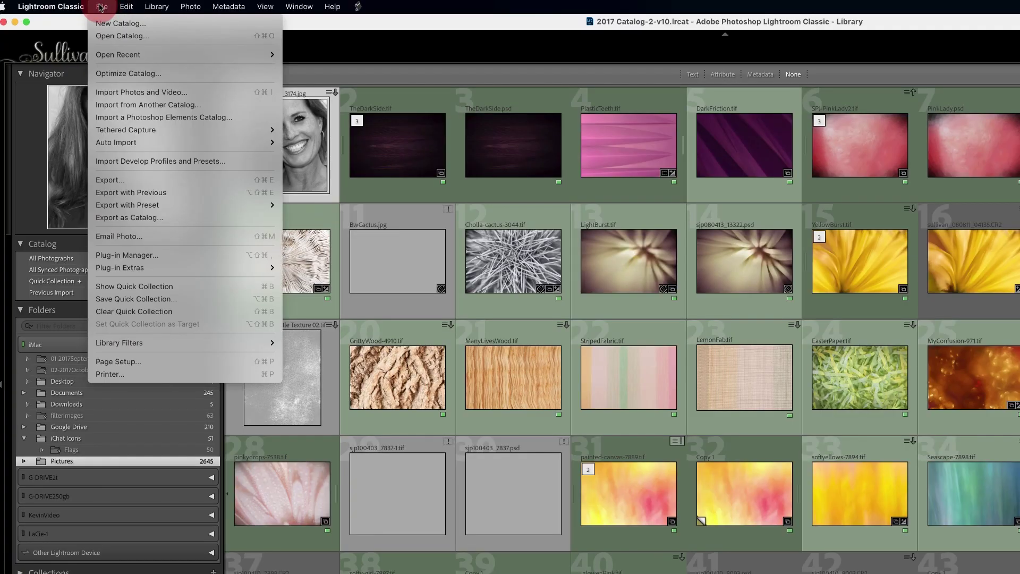
mouse_move(120, 268)
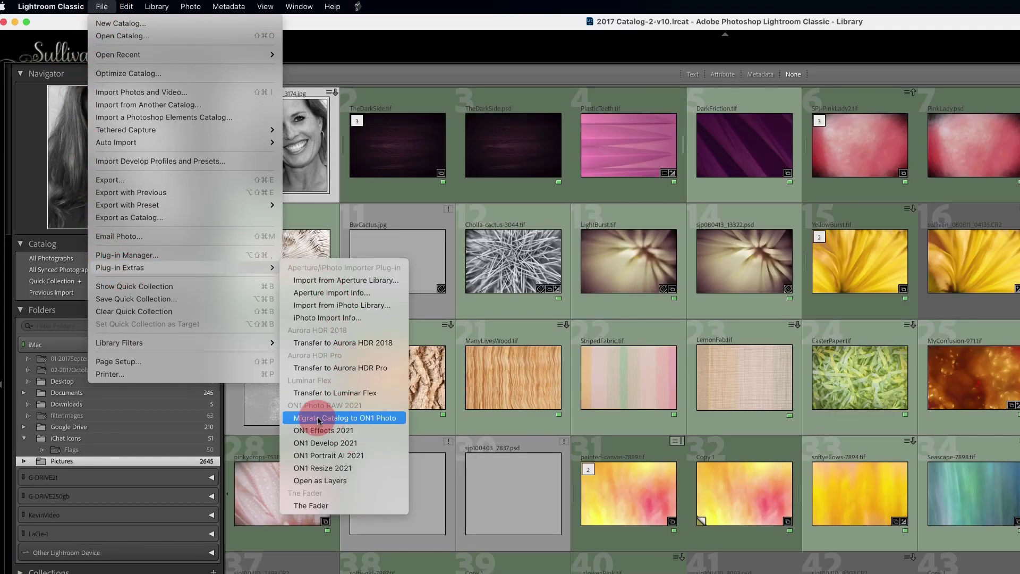
click(383, 419)
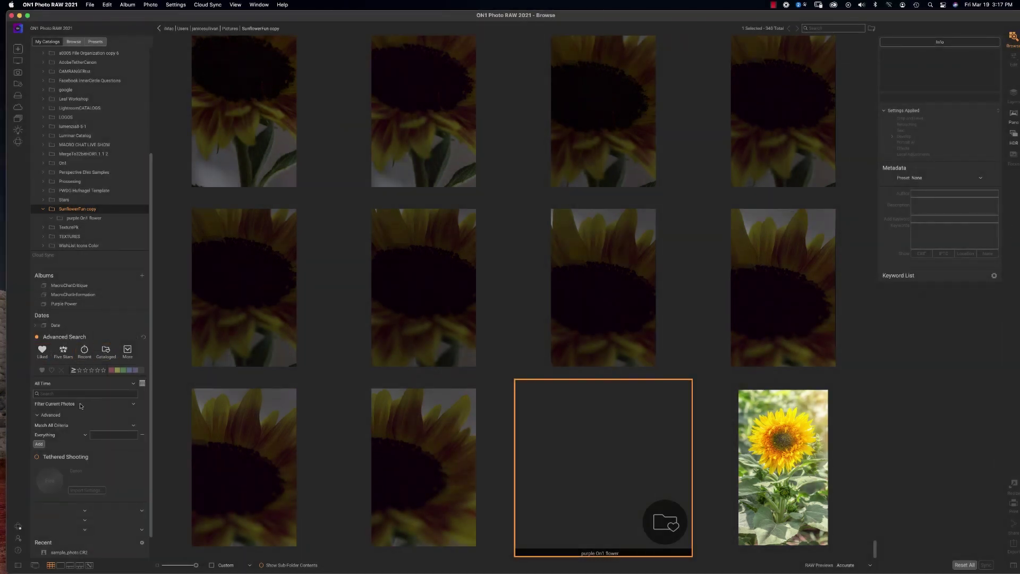
Limit the advanced search to the current photos in SunflowerFun copy, filter them by aperture f/8 and browse the matches.
click(64, 405)
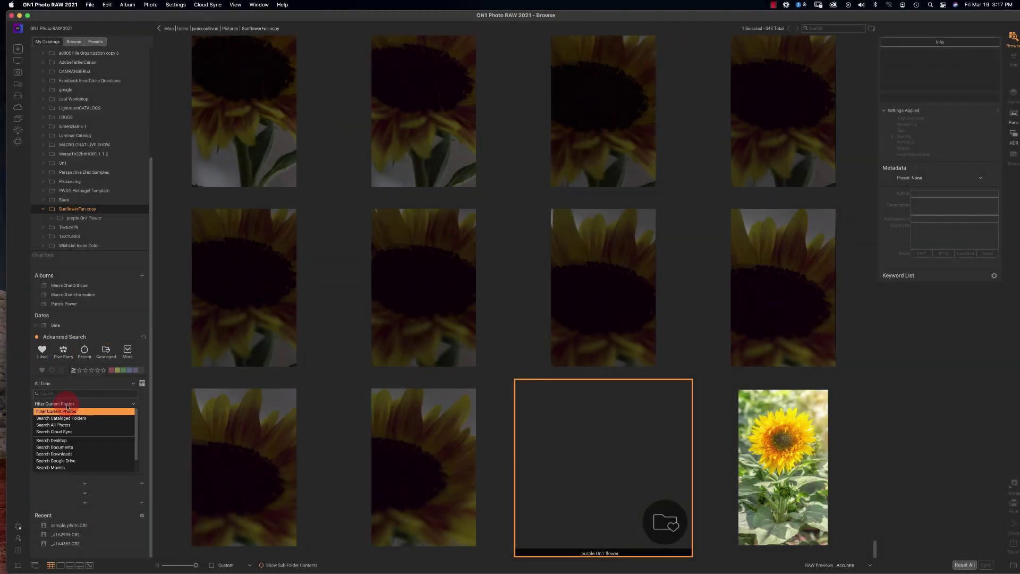
click(103, 412)
click(37, 415)
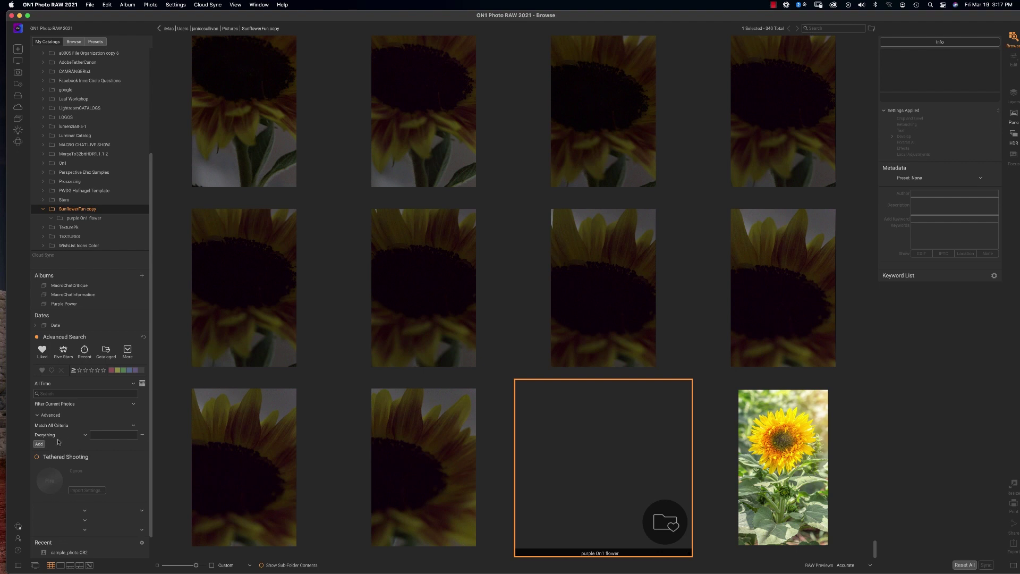
click(85, 437)
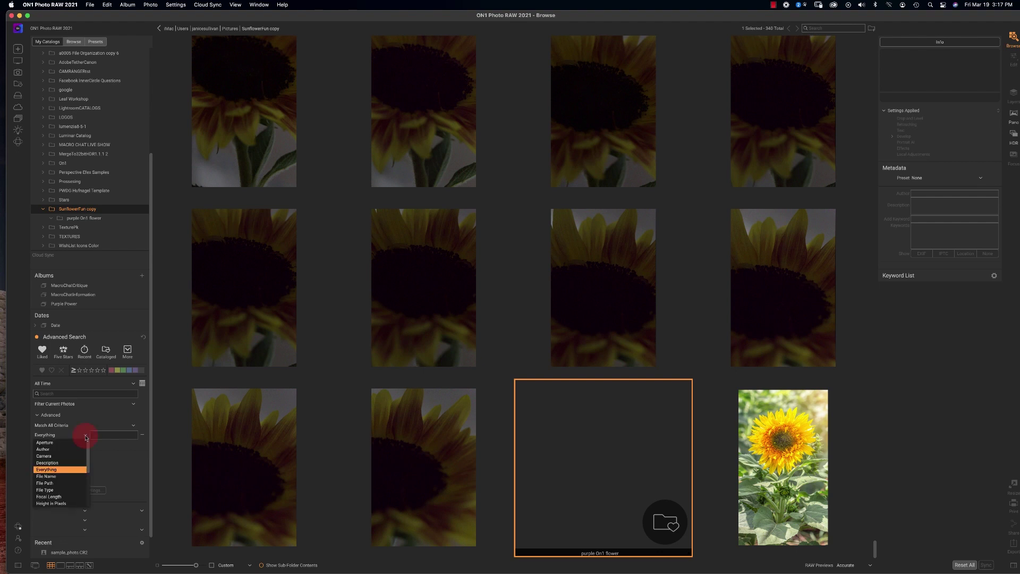
click(74, 442)
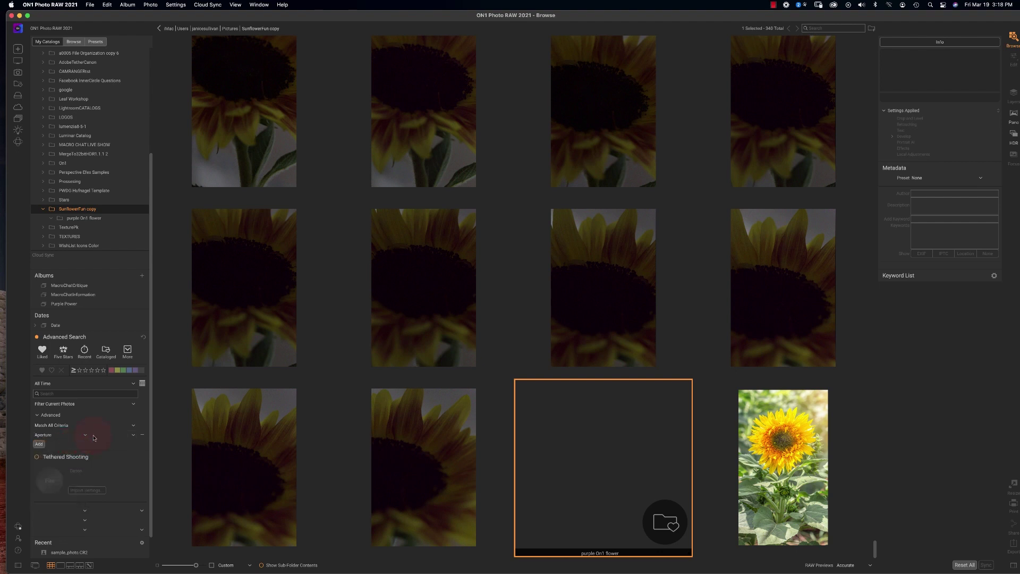
click(92, 437)
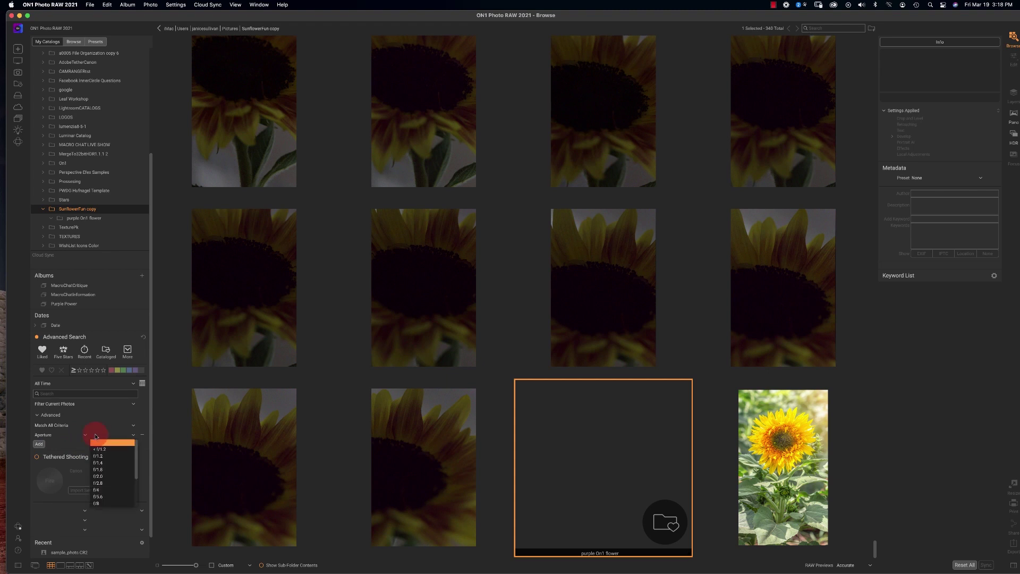
click(98, 503)
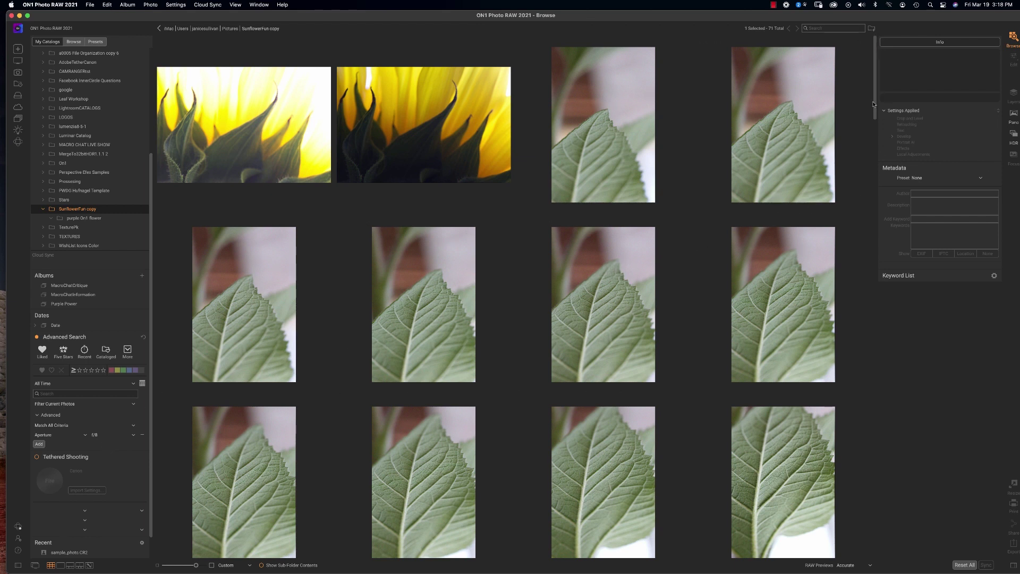
drag(873, 103, 825, 449)
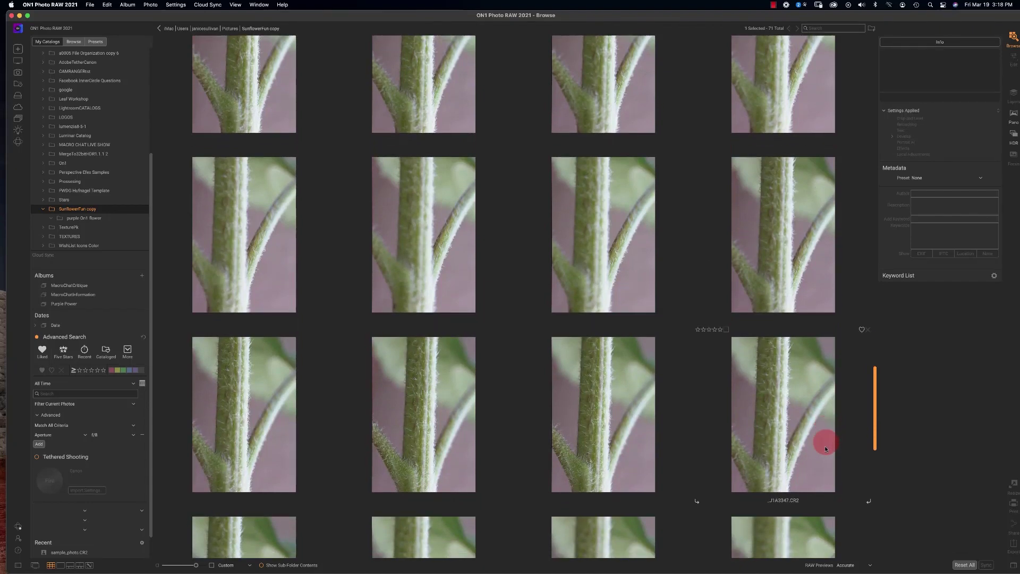